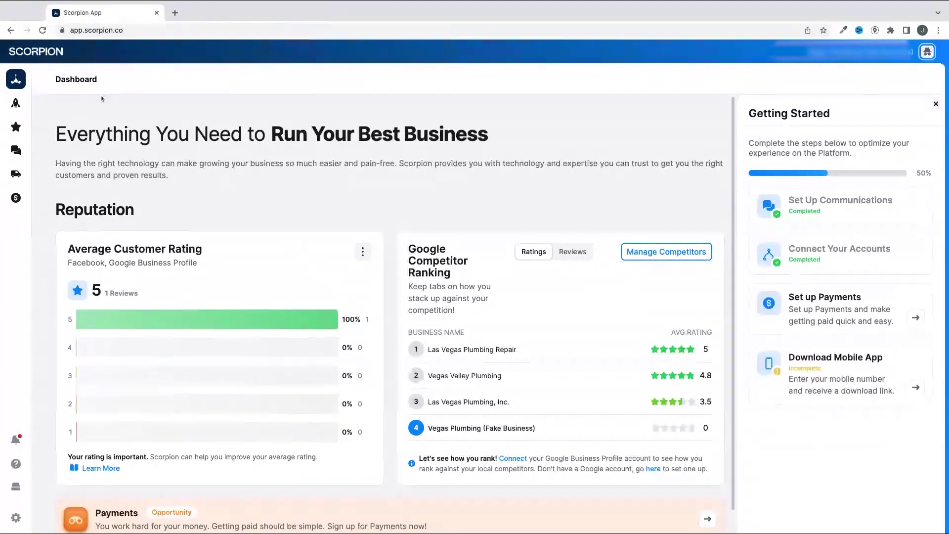
# Step: Go to the Email Marketing dashboard through the Marketing menu in the sidebar
pyautogui.click(14, 107)
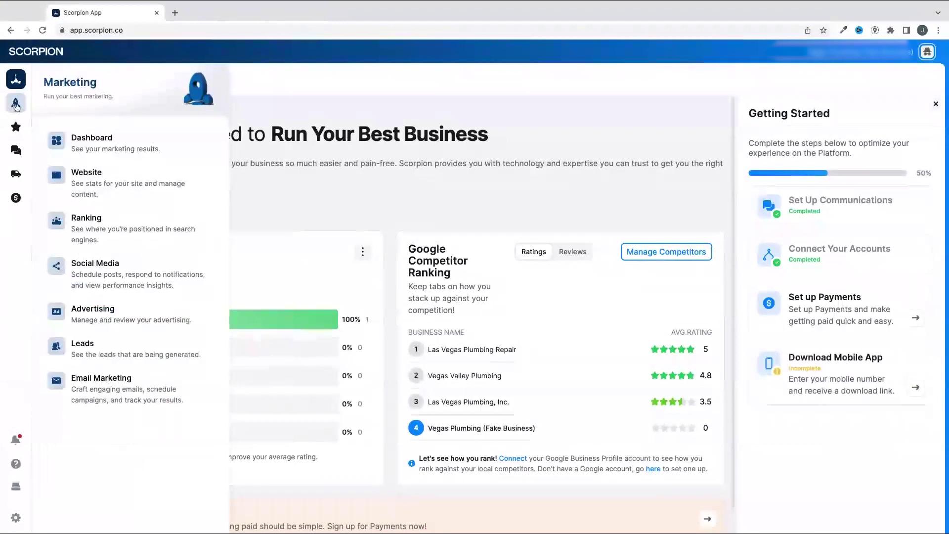
pyautogui.click(110, 388)
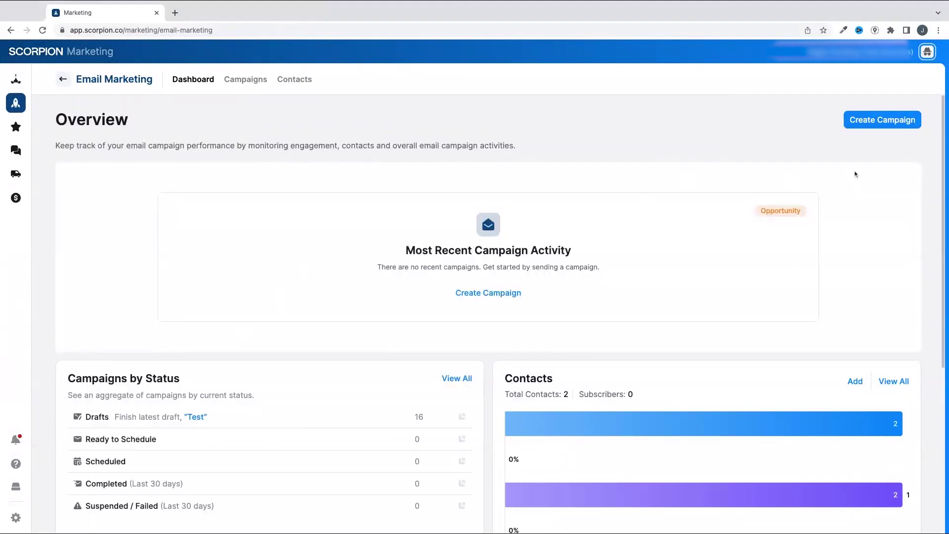
# Step: Create a new email campaign named 'Test Email'
pyautogui.click(877, 121)
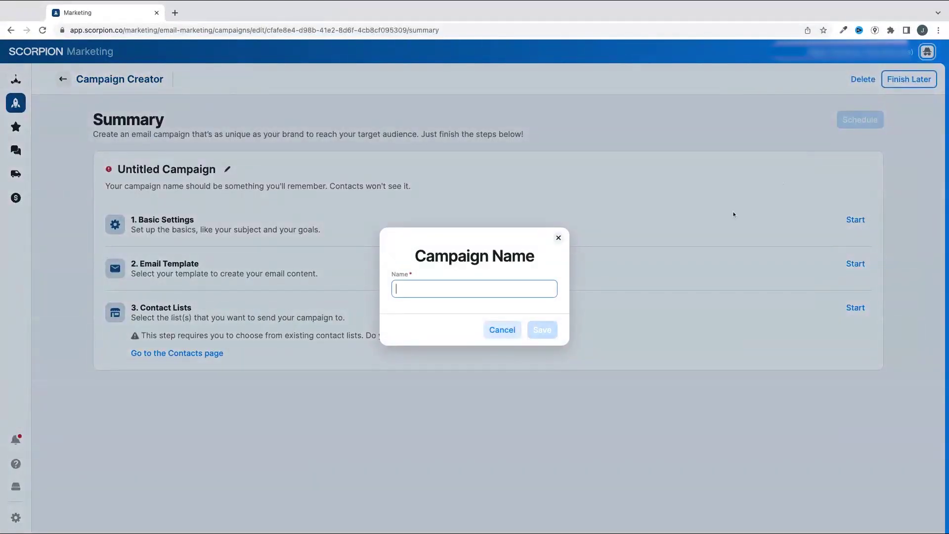
pyautogui.write('Test Email')
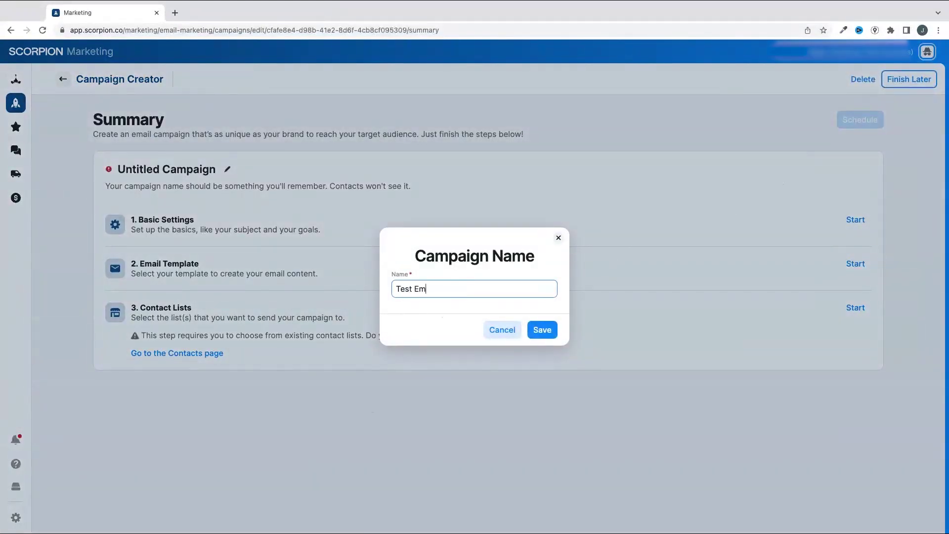
pyautogui.press('Return')
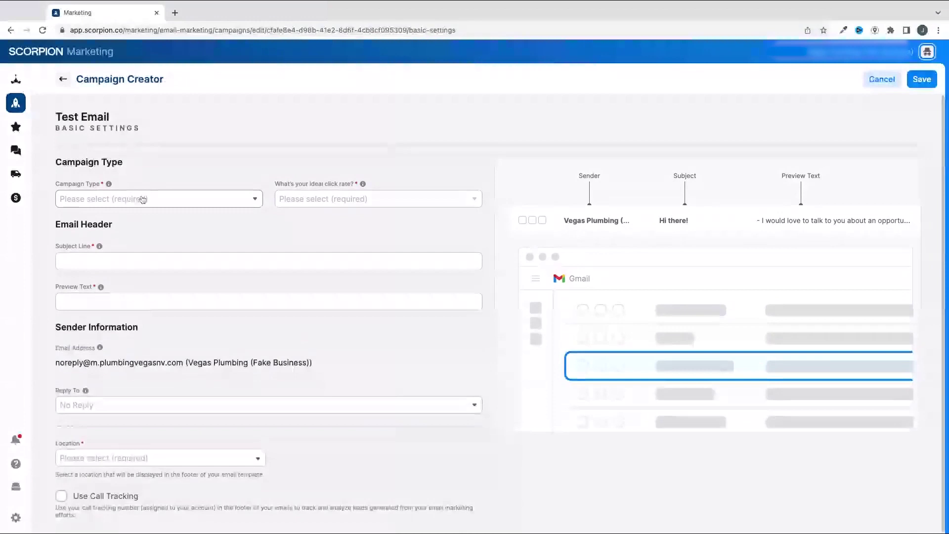
pyautogui.click(143, 199)
# Step: Set the campaign type to Clicks, leaving the ideal click rate at 1%
pyautogui.click(141, 221)
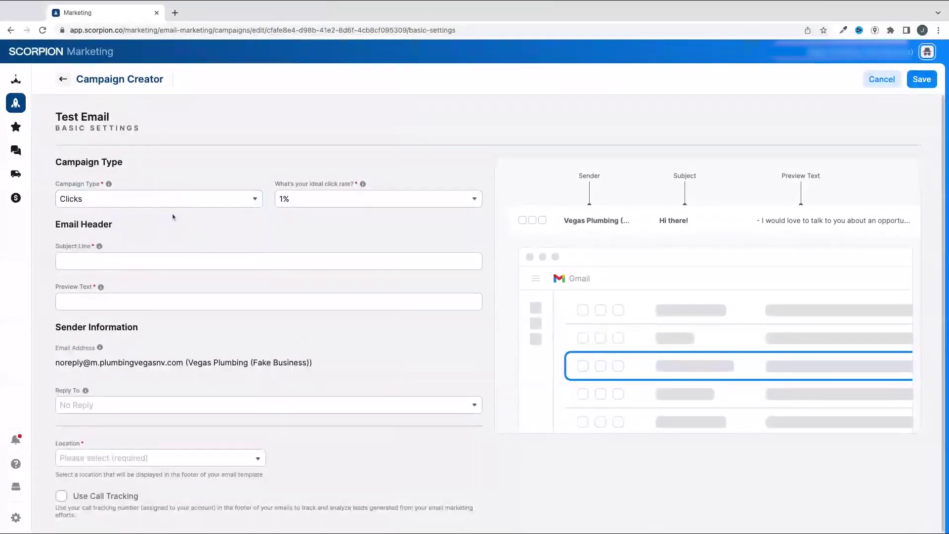
pyautogui.click(143, 202)
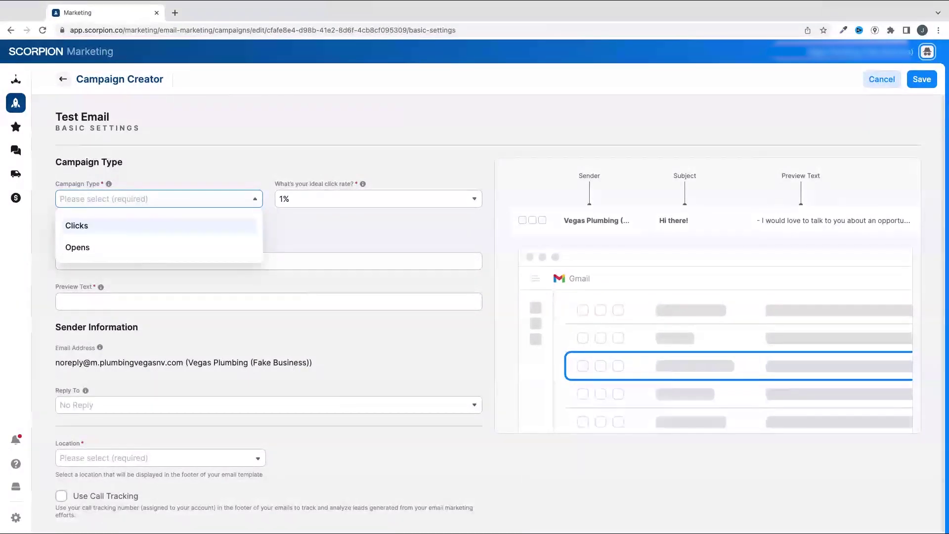
pyautogui.click(76, 226)
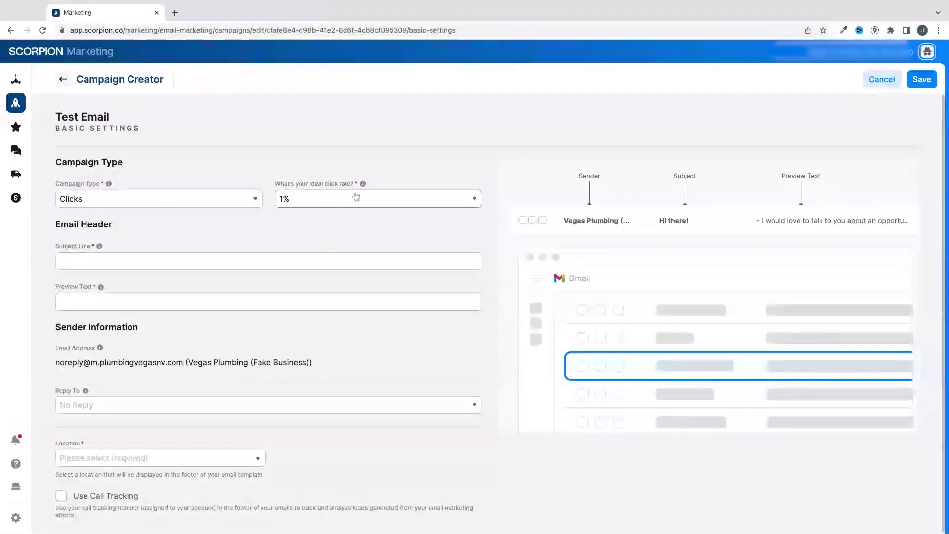
pyautogui.moveTo(363, 185)
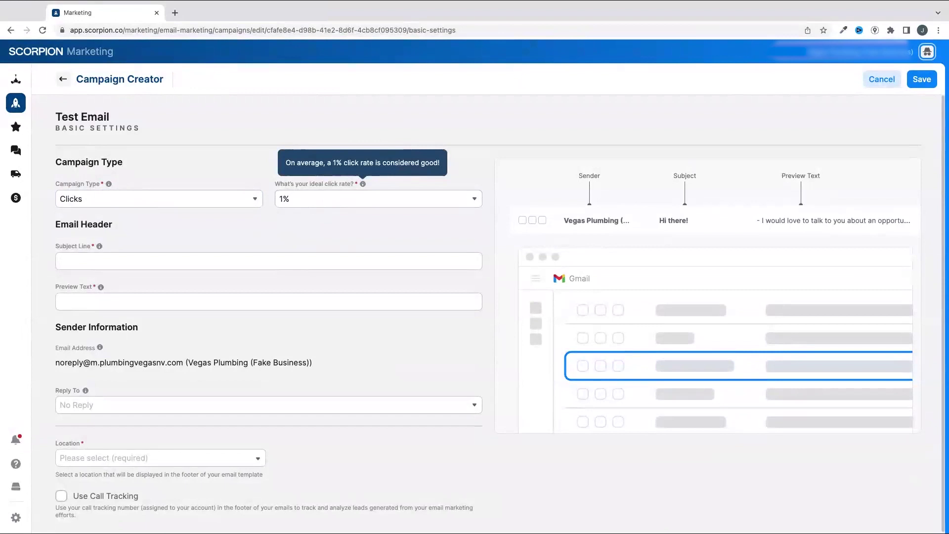
# Step: Enter subject line 'Test Marketing Email' and preview text 'Open Me! I have good info!'
pyautogui.click(60, 261)
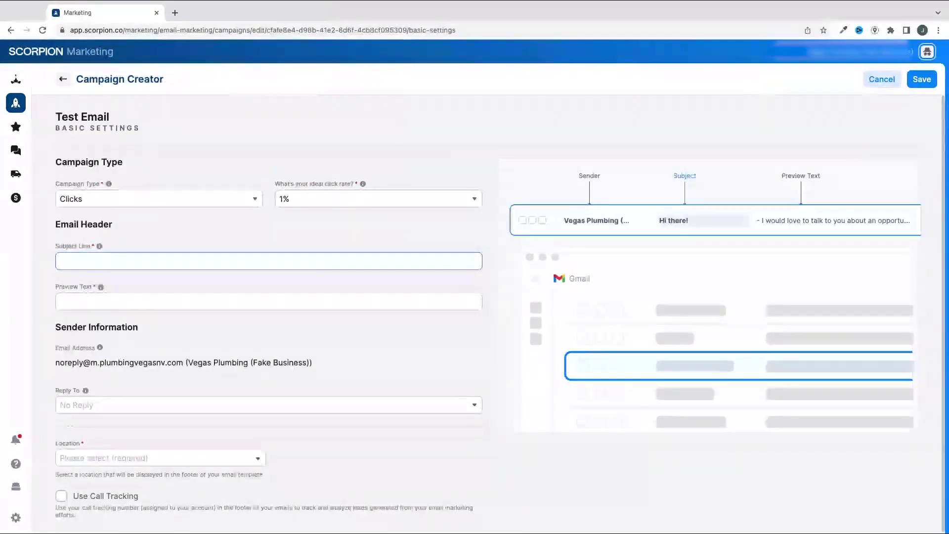
pyautogui.write('Test Marketing Email')
pyautogui.click(60, 302)
pyautogui.write('Op')
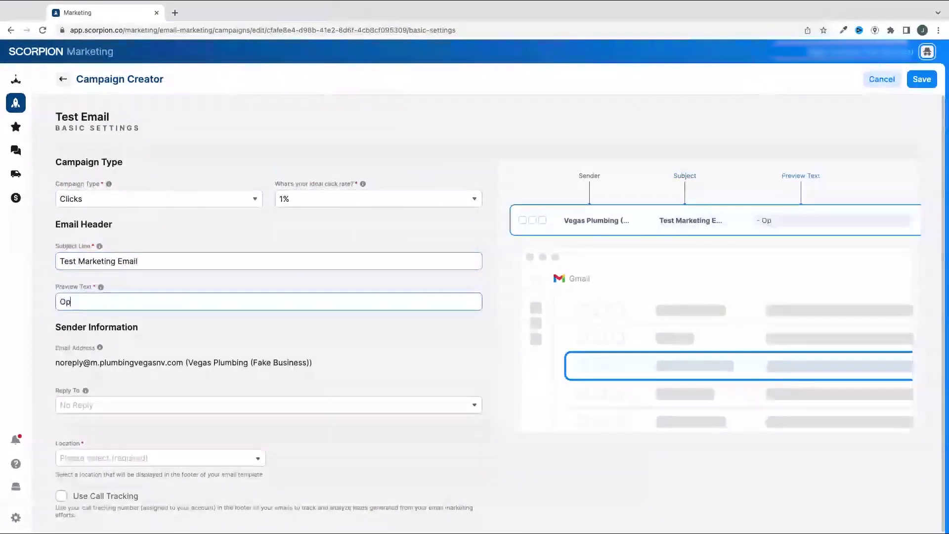
pyautogui.write('en Me! I have good info!')
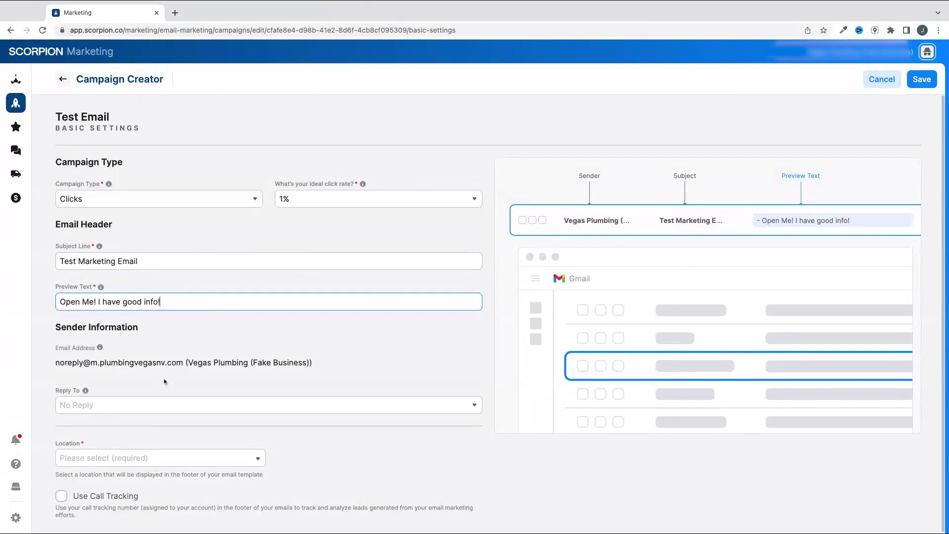
pyautogui.click(126, 405)
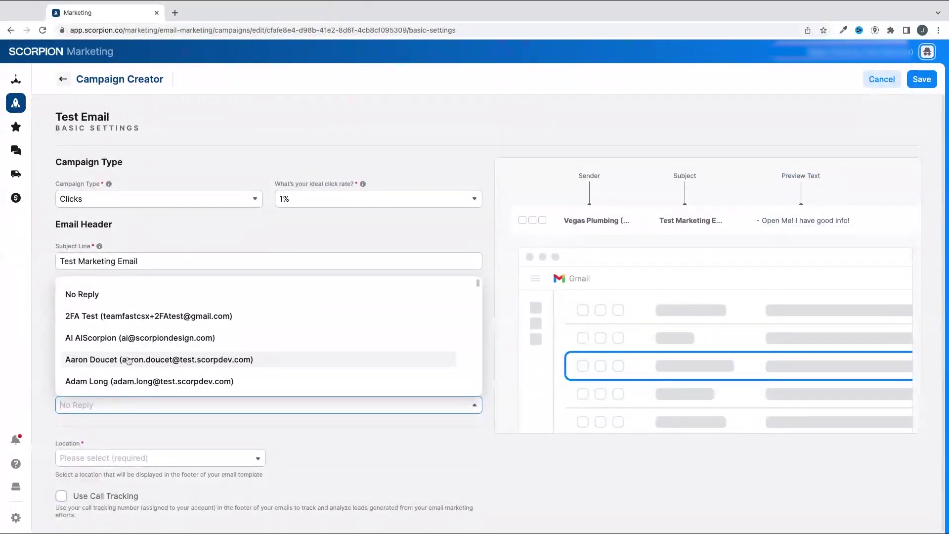
# Step: Choose a team contact as reply-to, turn on call tracking, and save the basic settings
pyautogui.click(129, 360)
pyautogui.click(237, 458)
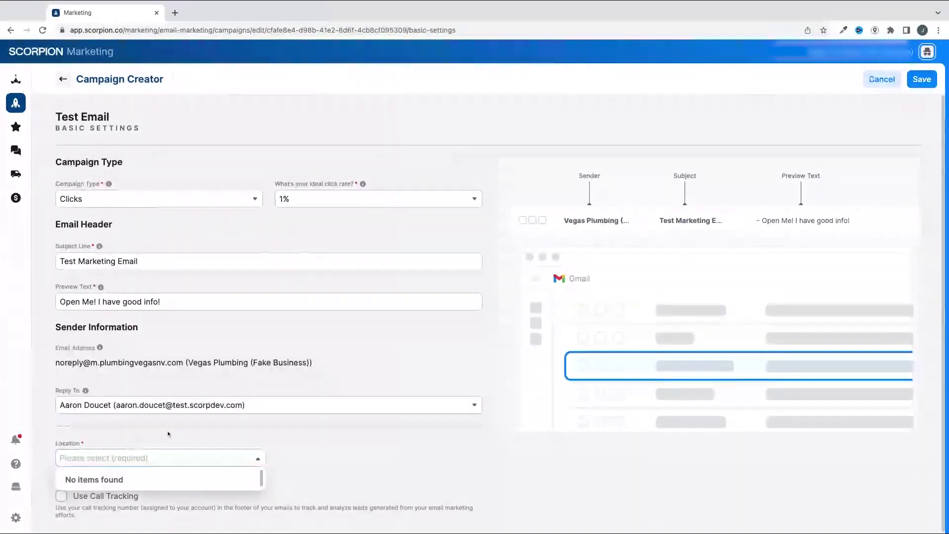
pyautogui.click(280, 456)
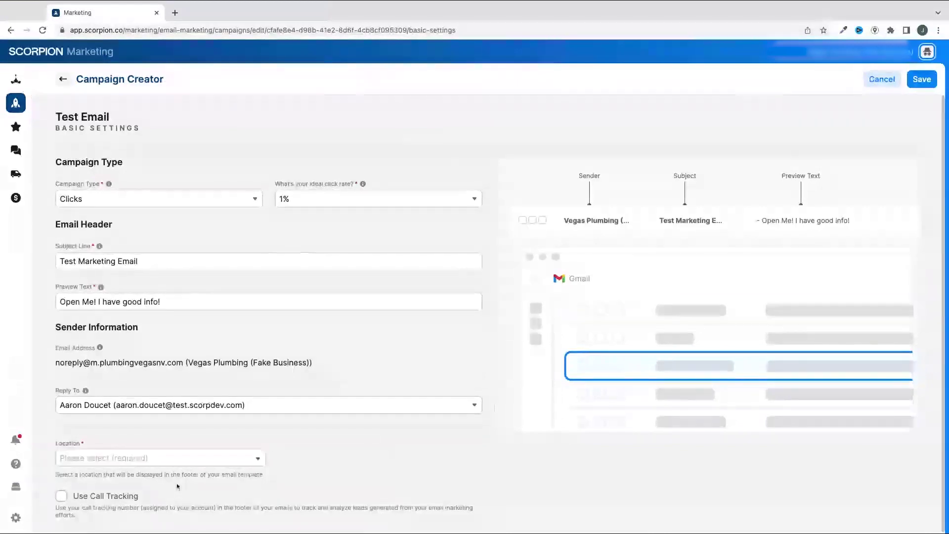
pyautogui.click(87, 499)
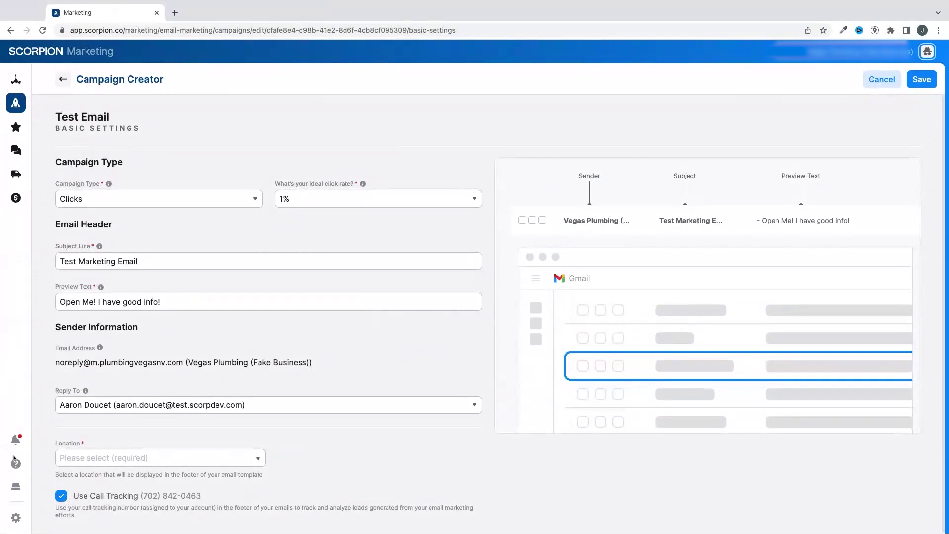
pyautogui.click(921, 79)
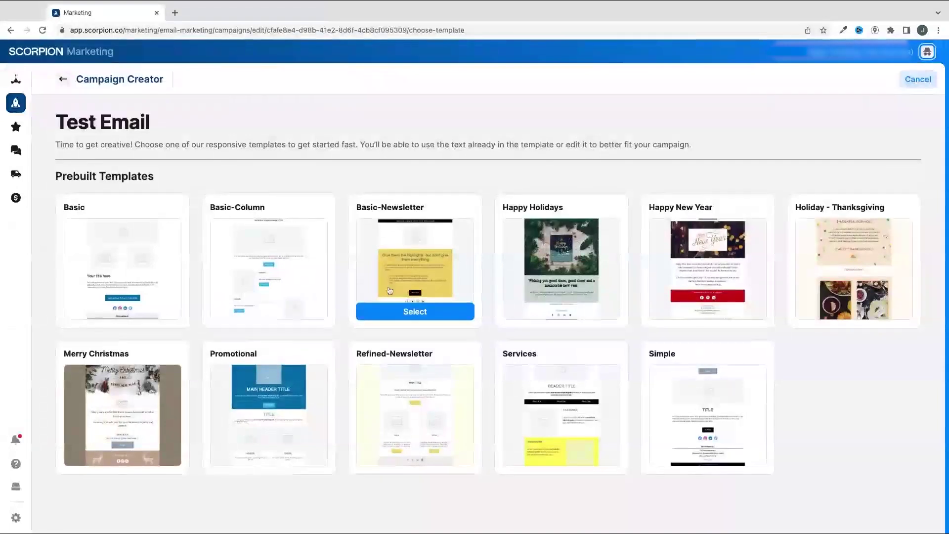
# Step: Select the Basic-Newsletter template for the Test Email campaign
pyautogui.click(395, 311)
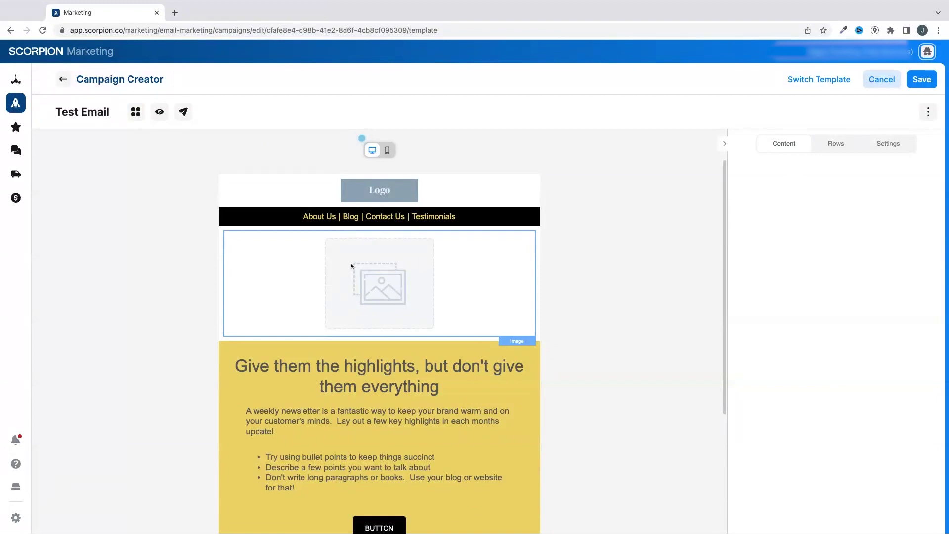
# Step: Replace 'everything' in the newsletter heading with 'test email' after checking mobile and desktop previews
pyautogui.click(387, 151)
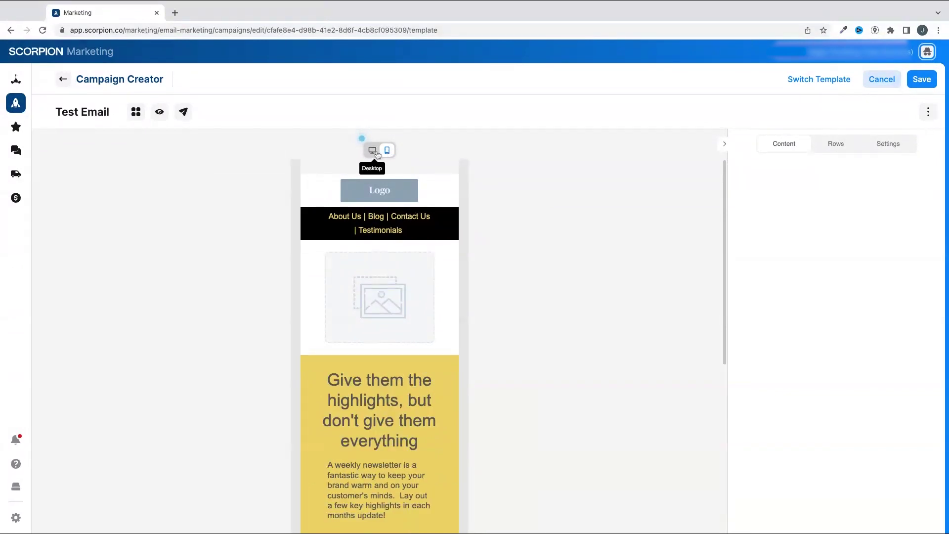
pyautogui.click(372, 150)
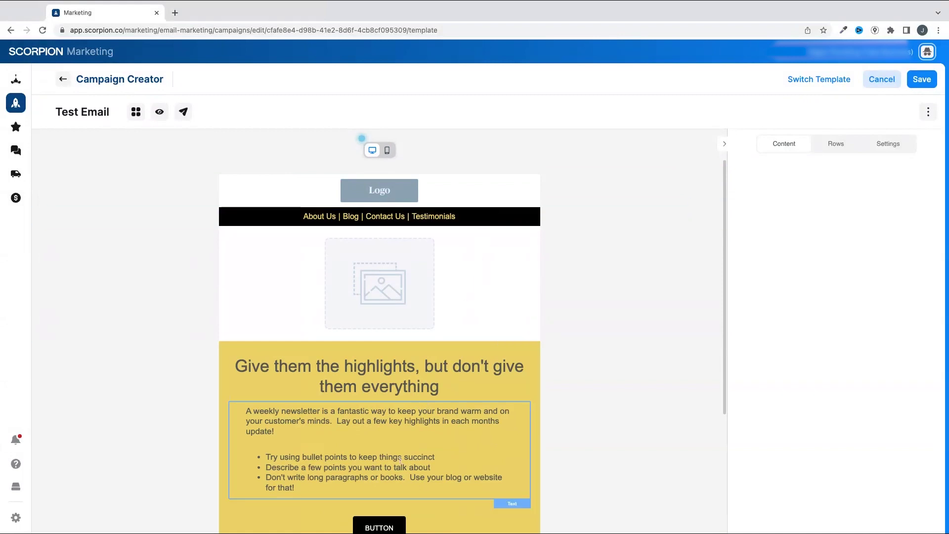
pyautogui.scroll(-1, 347, 297)
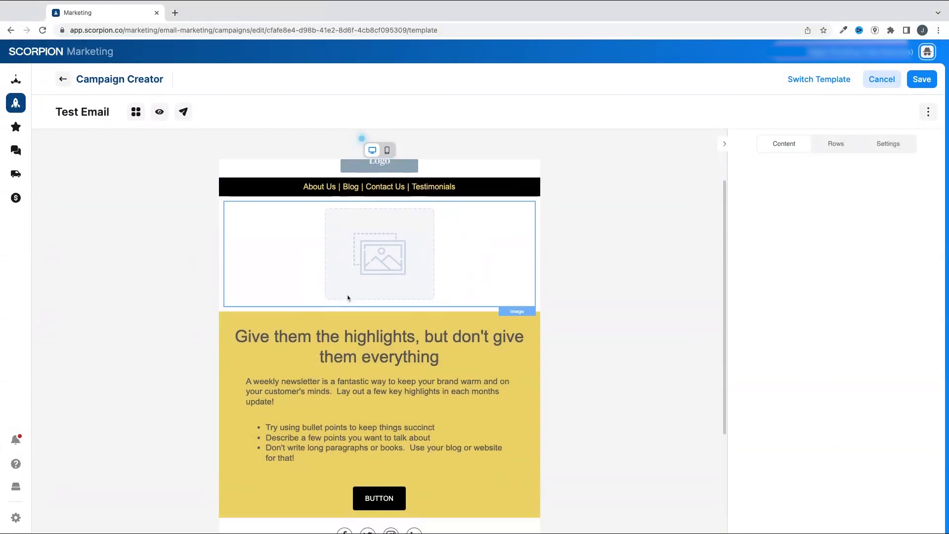
pyautogui.click(379, 357)
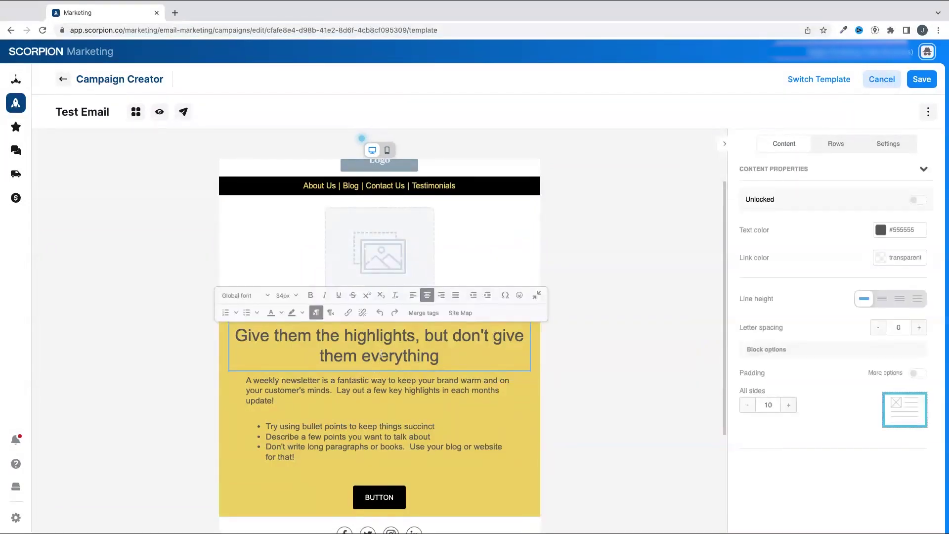
pyautogui.doubleClick(398, 356)
pyautogui.write('test')
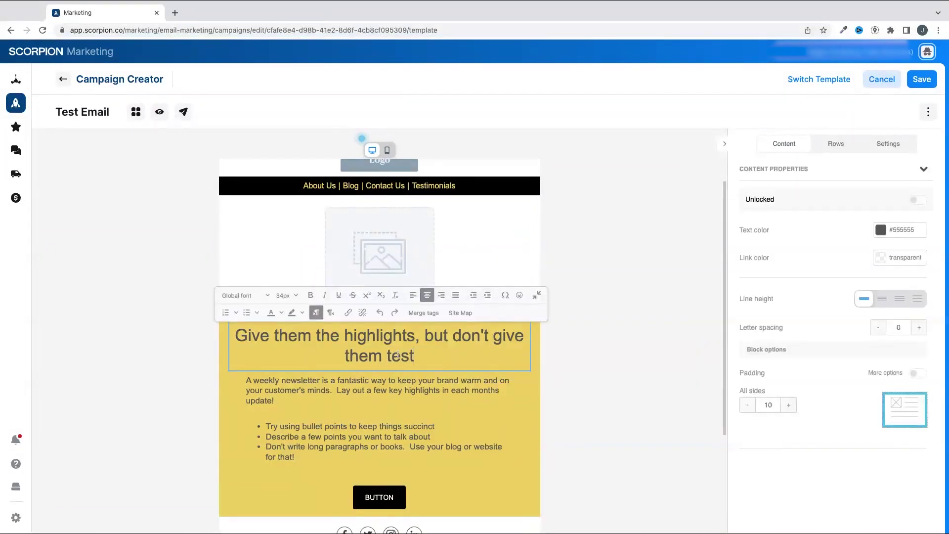
pyautogui.write(' email')
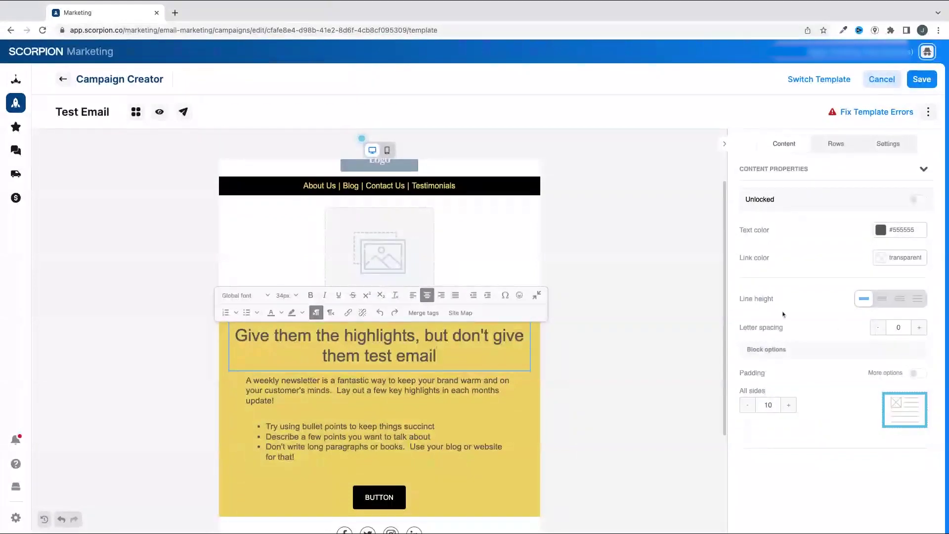
# Step: Inspect the call-to-action button's properties, then show the Rows library of prebuilt layouts
pyautogui.click(379, 498)
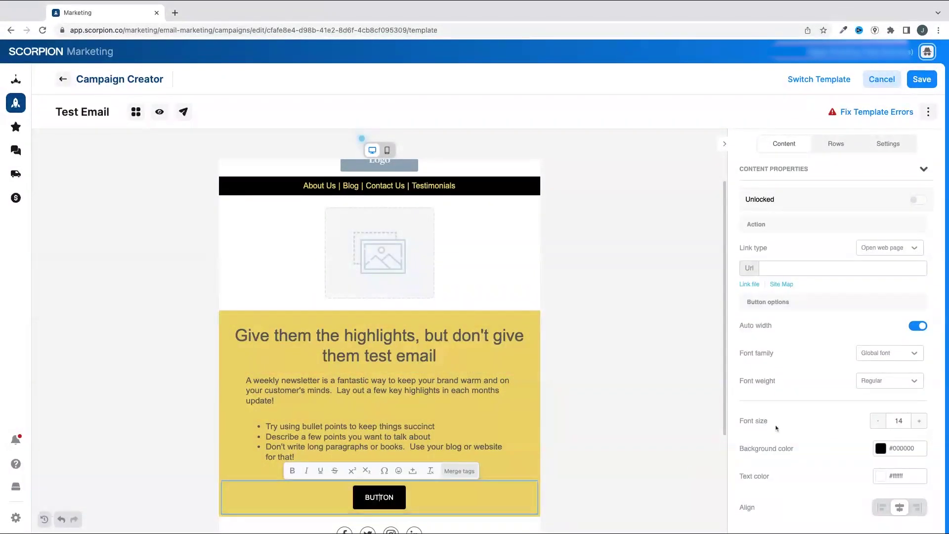
pyautogui.scroll(-4, 823, 342)
pyautogui.scroll(4, 822, 343)
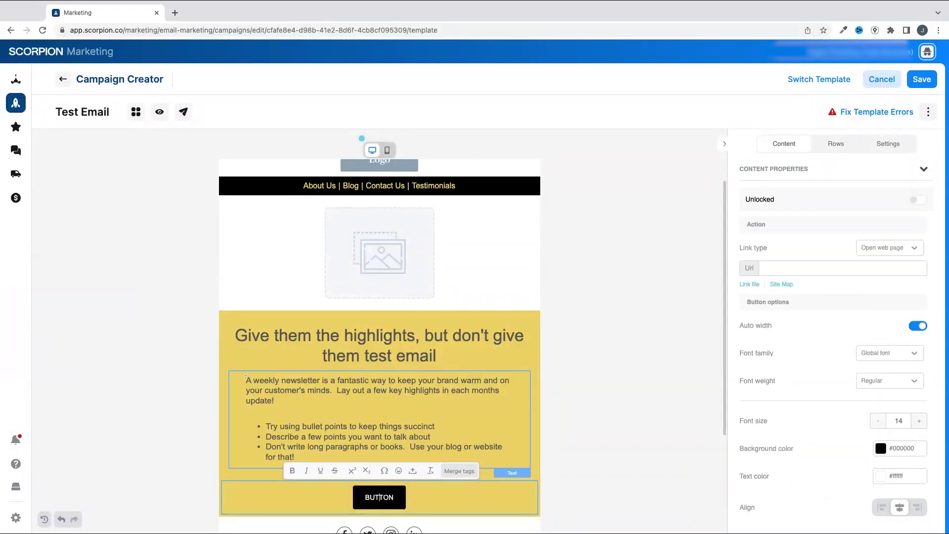
pyautogui.scroll(-1, 306, 361)
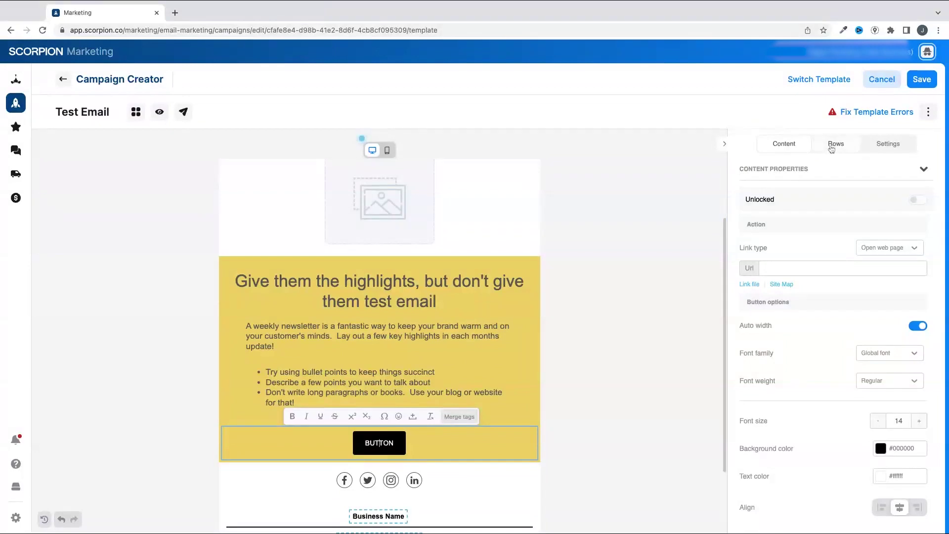
pyautogui.click(833, 147)
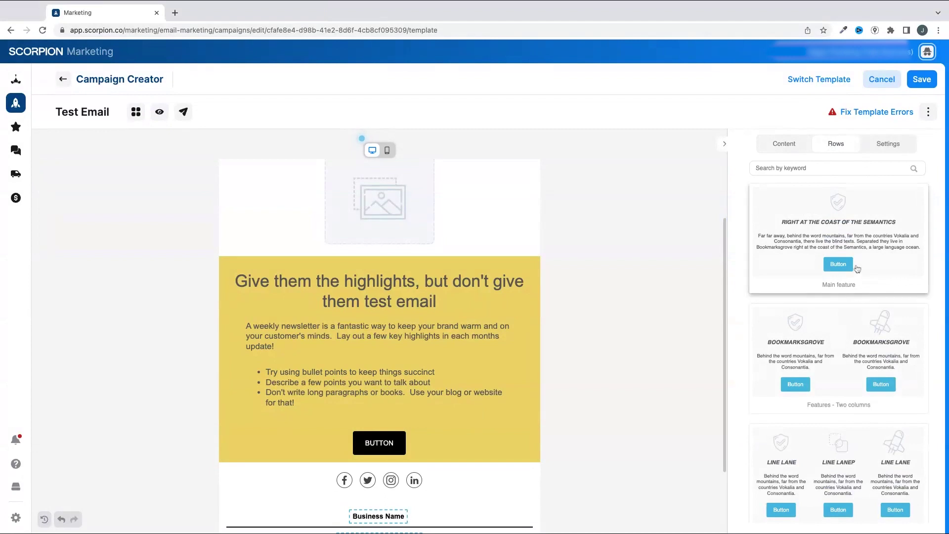
# Step: Add a Features - Four columns row below the image and inspect its text, image and button blocks
pyautogui.scroll(-5, 858, 268)
pyautogui.moveTo(845, 350); pyautogui.dragTo(323, 250)
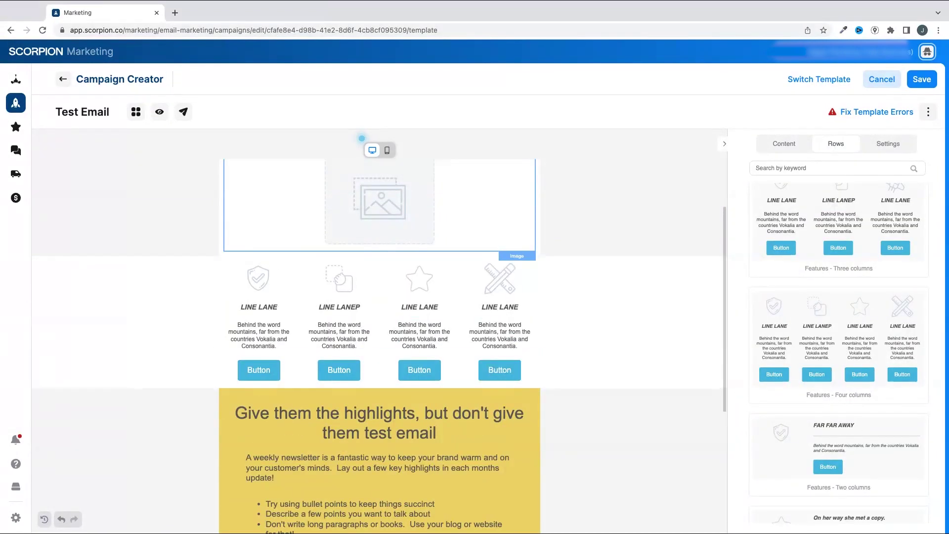
pyautogui.click(384, 337)
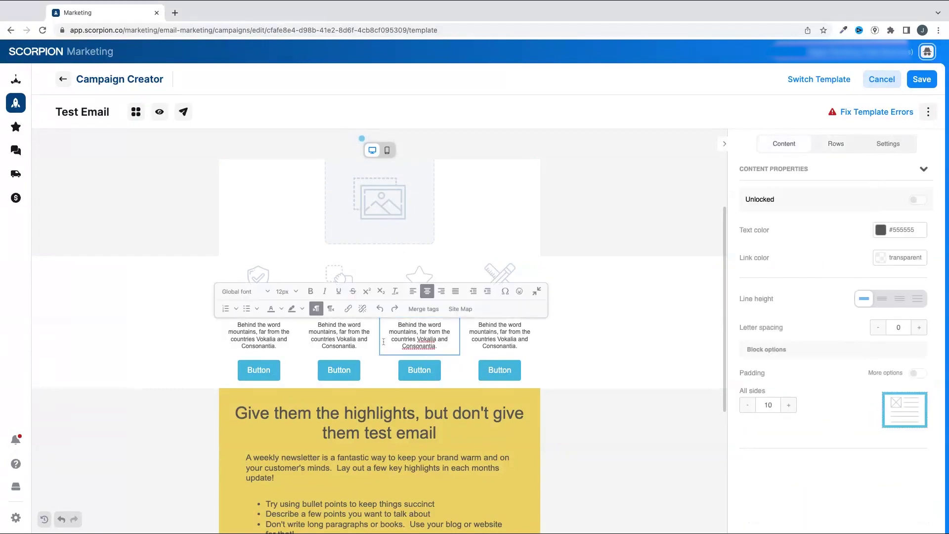
pyautogui.click(357, 370)
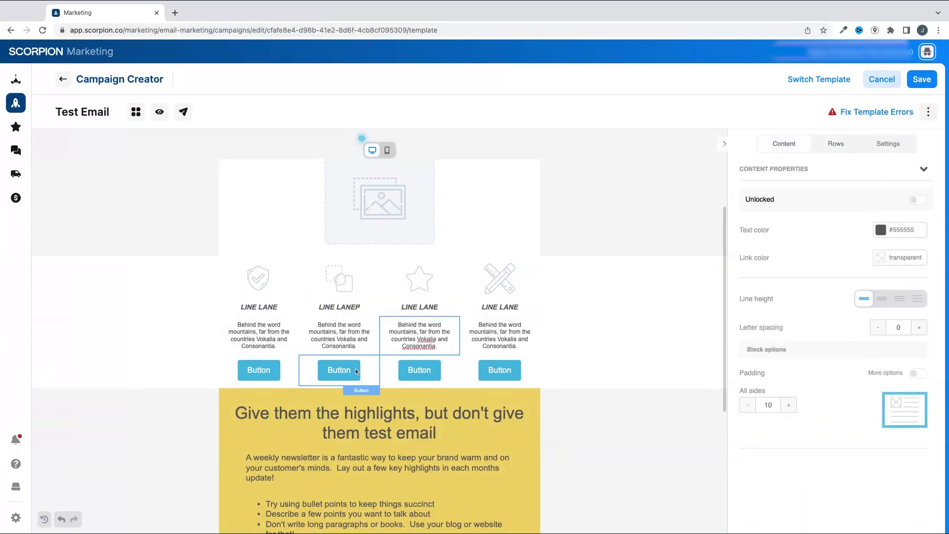
pyautogui.click(358, 290)
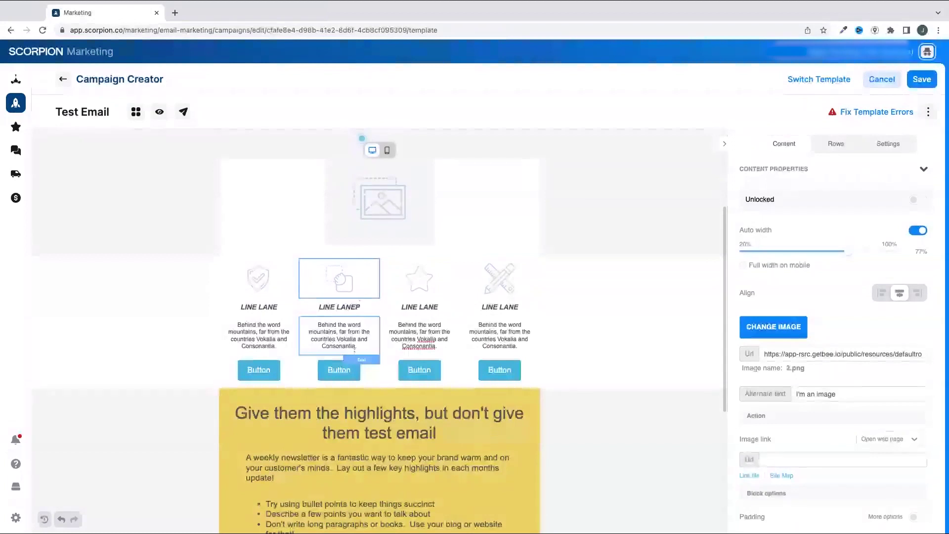
pyautogui.click(424, 369)
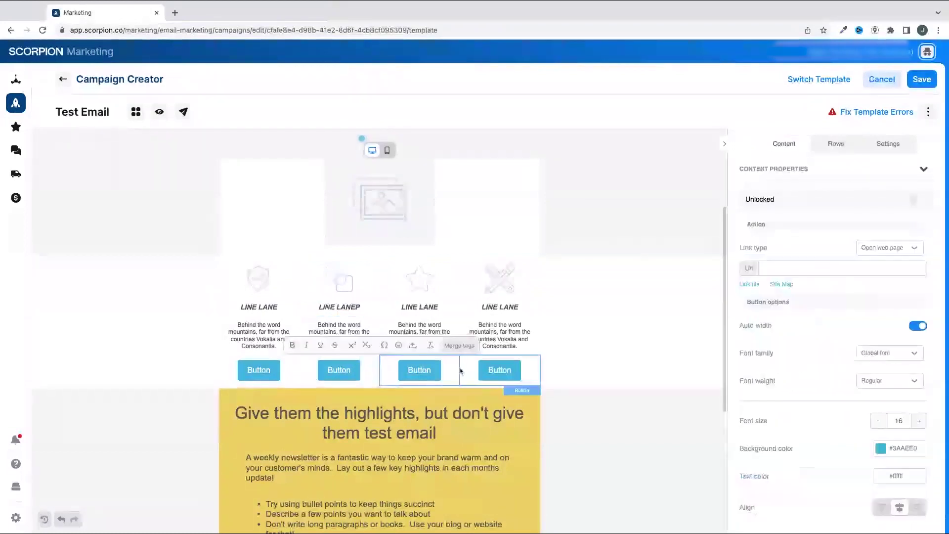
pyautogui.click(897, 148)
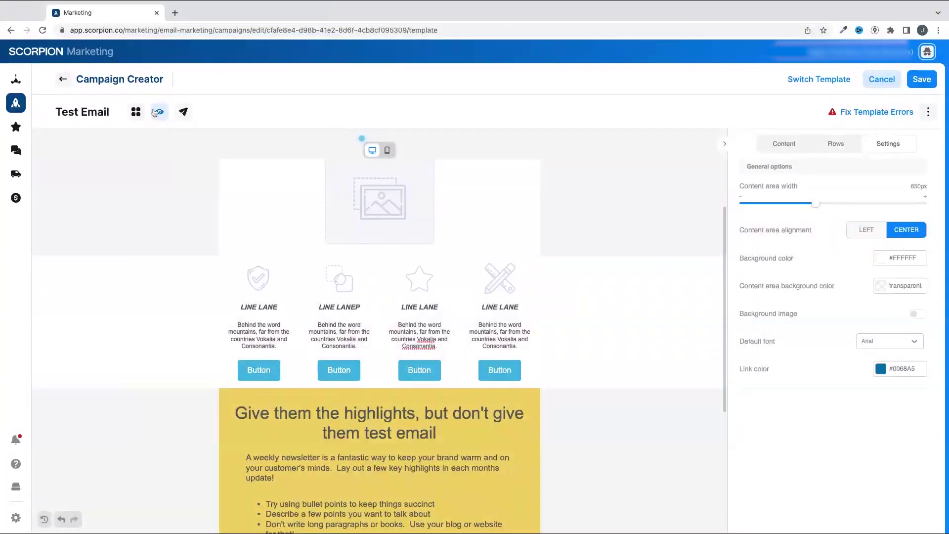
# Step: Preview the finished email, dismiss the send-test prompt, and save the edited newsletter template
pyautogui.click(160, 113)
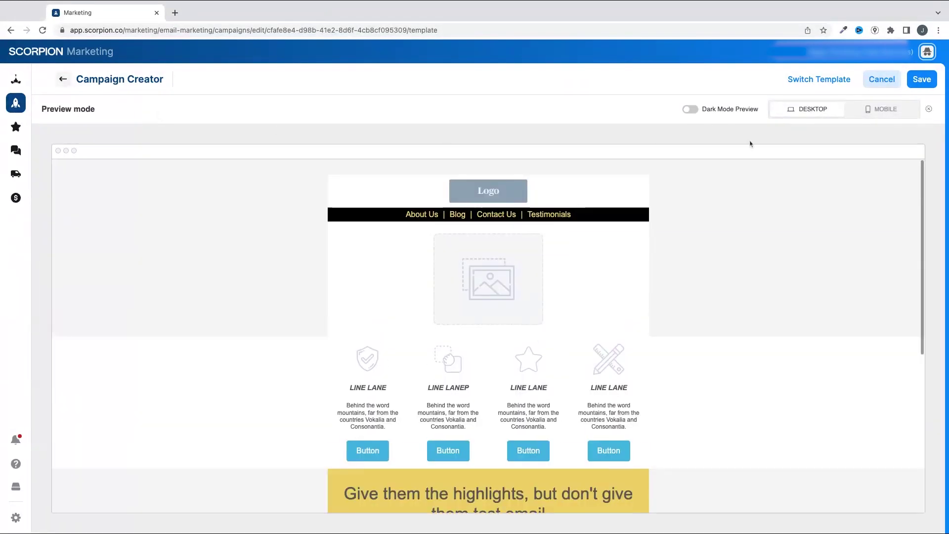
pyautogui.click(929, 109)
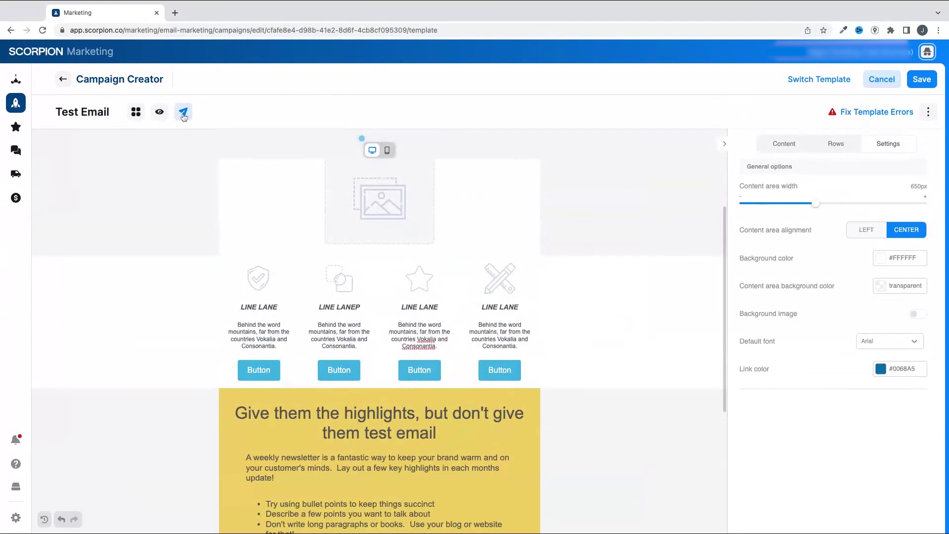
pyautogui.click(183, 114)
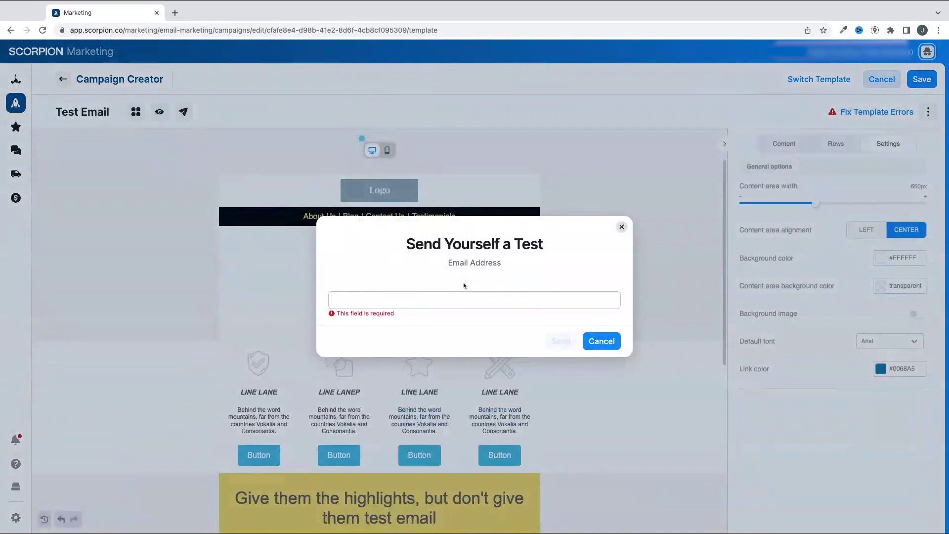
pyautogui.click(621, 227)
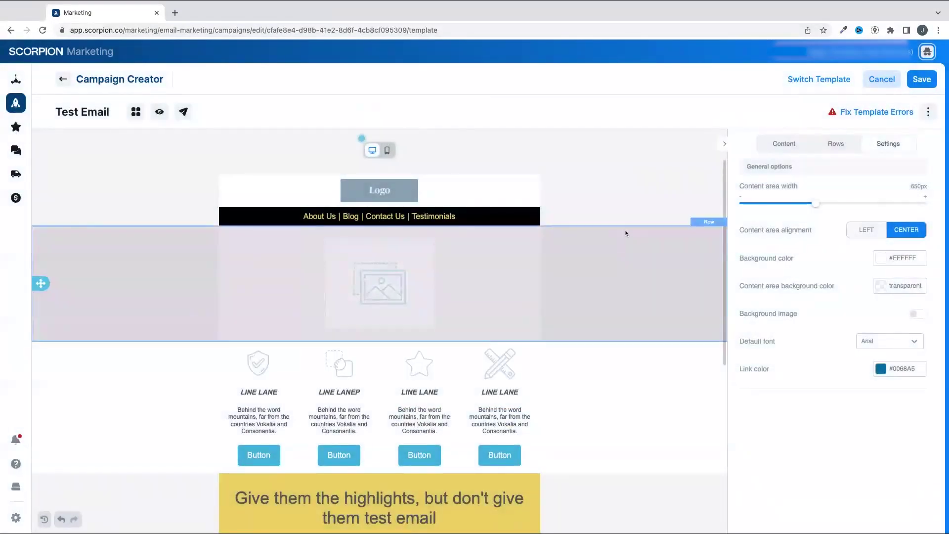
pyautogui.click(922, 79)
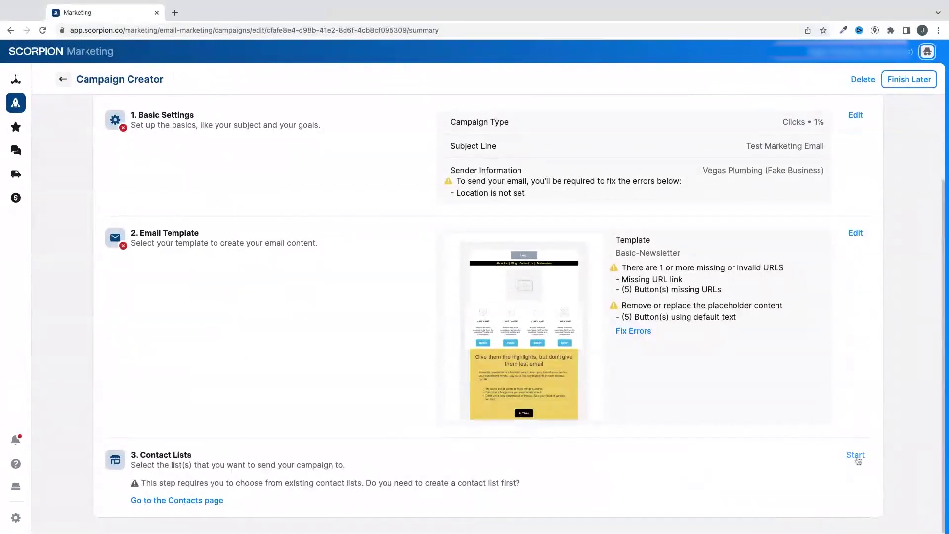
# Step: Pick Kami's Test as the recipient contact list, showing 2 contacts, both undeliverable
pyautogui.click(856, 456)
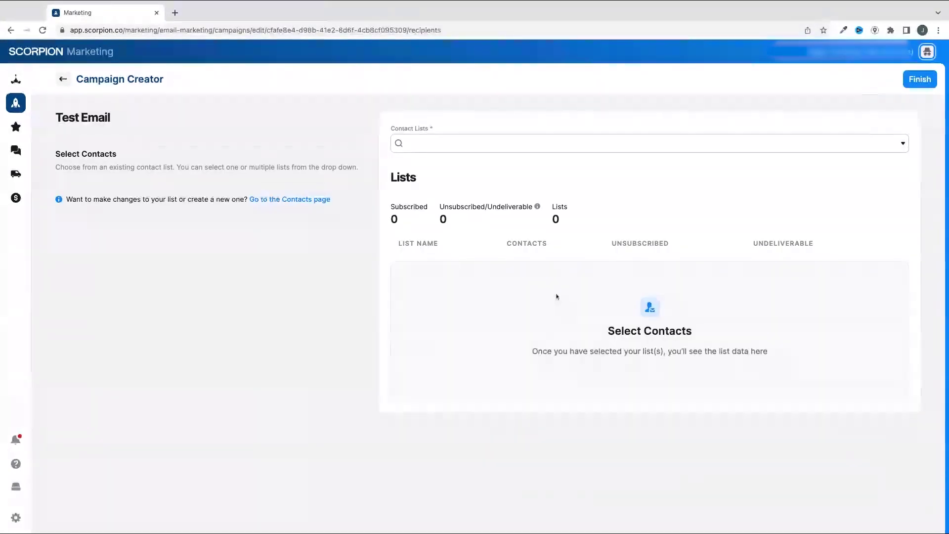
pyautogui.click(891, 143)
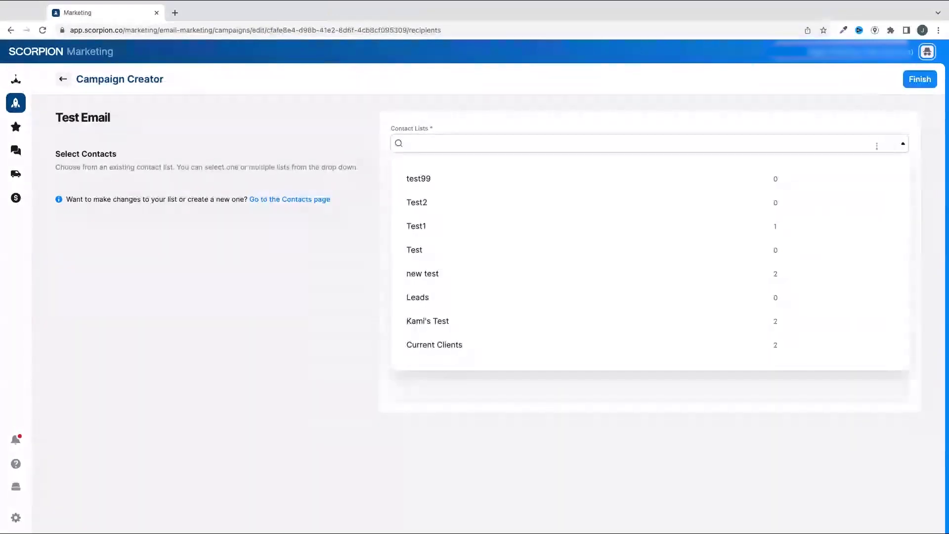
pyautogui.click(553, 321)
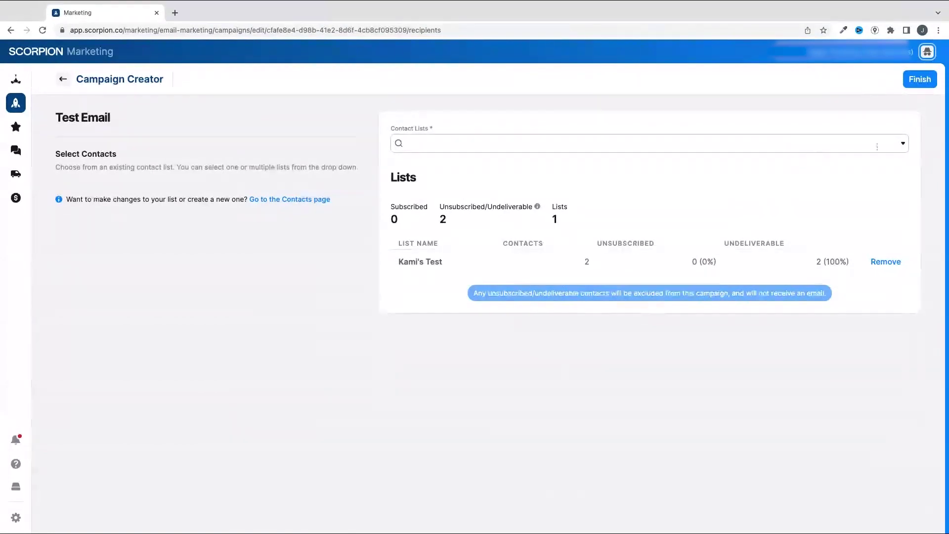
# Step: Create a new empty contact list named 'J S List' and bring up its add-contact options
pyautogui.click(290, 200)
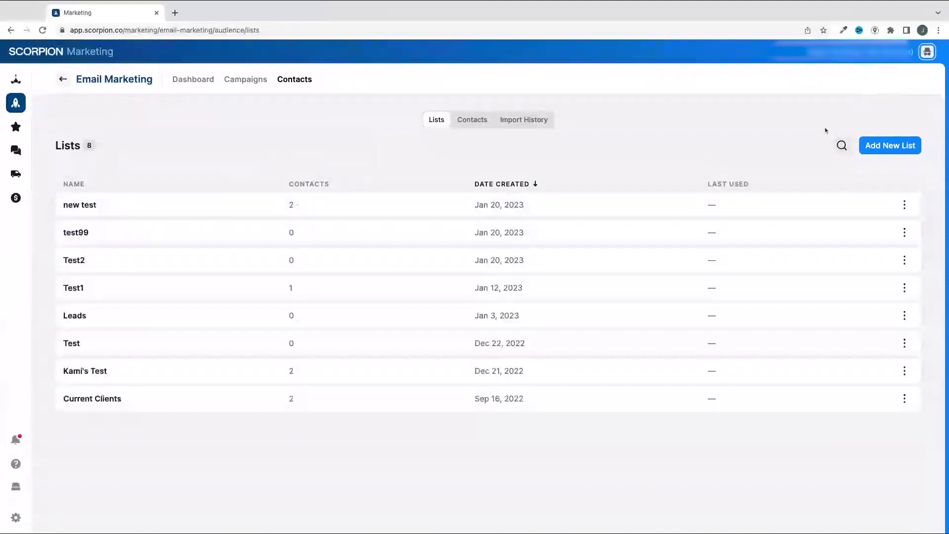
pyautogui.click(887, 145)
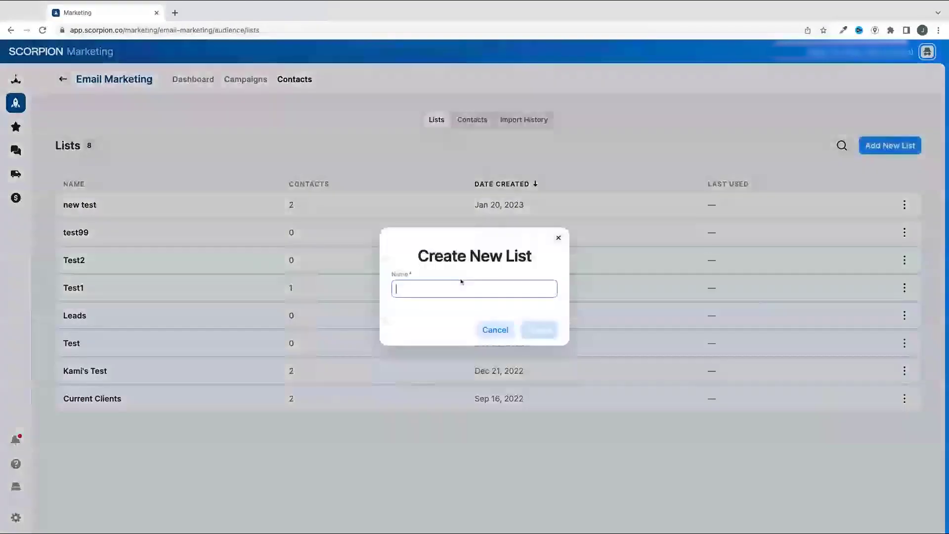
pyautogui.write('J S')
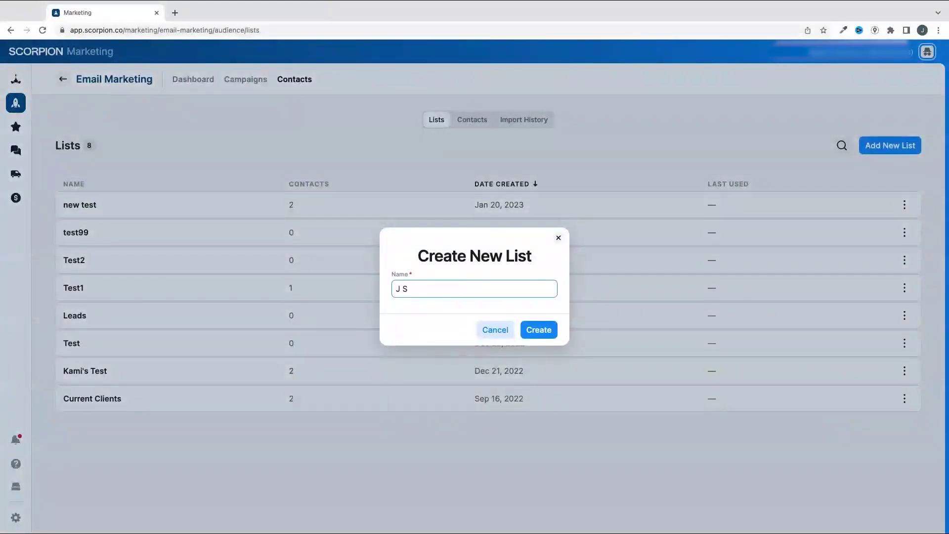
pyautogui.write(' List')
pyautogui.click(541, 338)
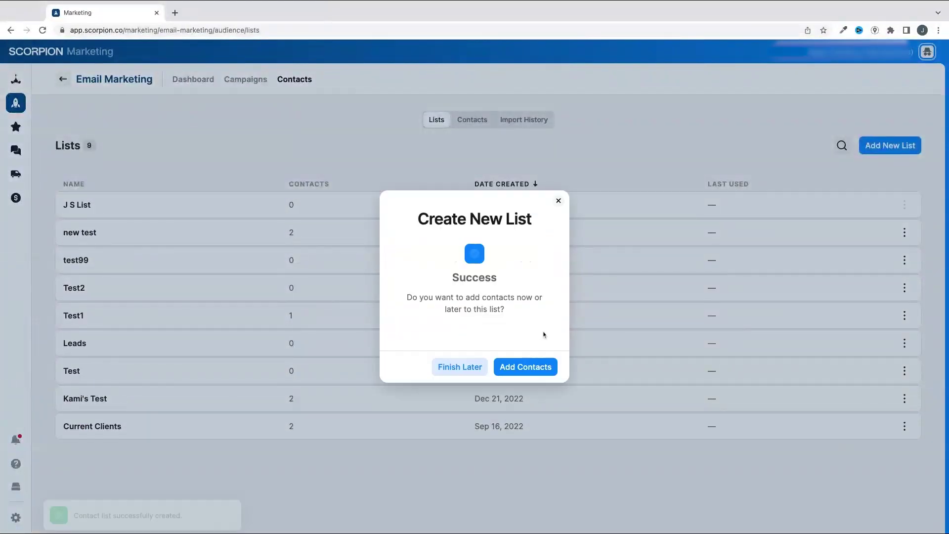
pyautogui.click(523, 367)
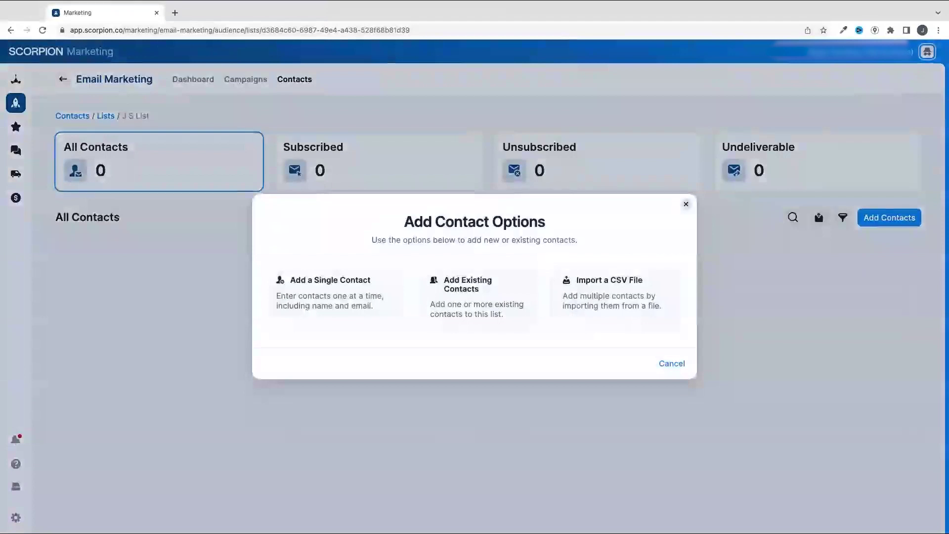
# Step: Choose to import contacts into J S List, download the CSV template, and open the Email Marketing drive folder
pyautogui.click(345, 290)
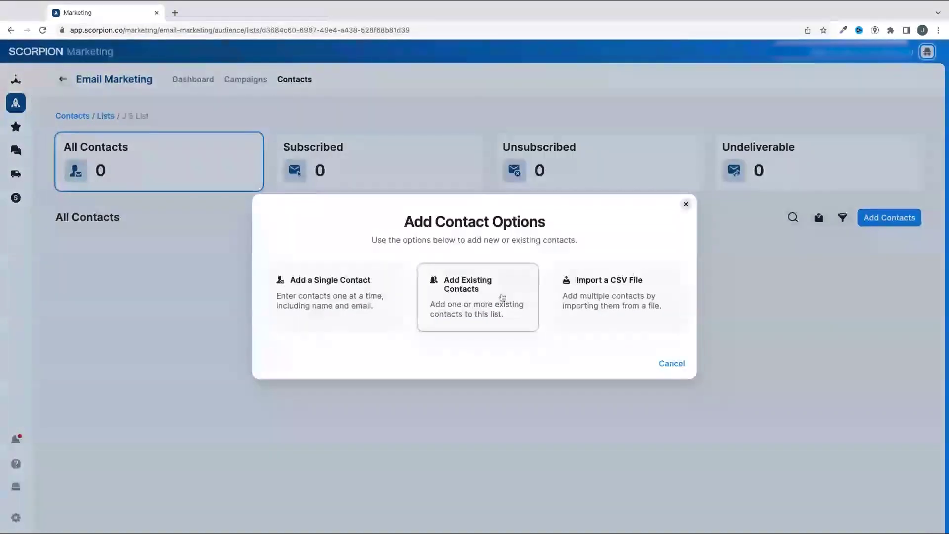
pyautogui.click(500, 297)
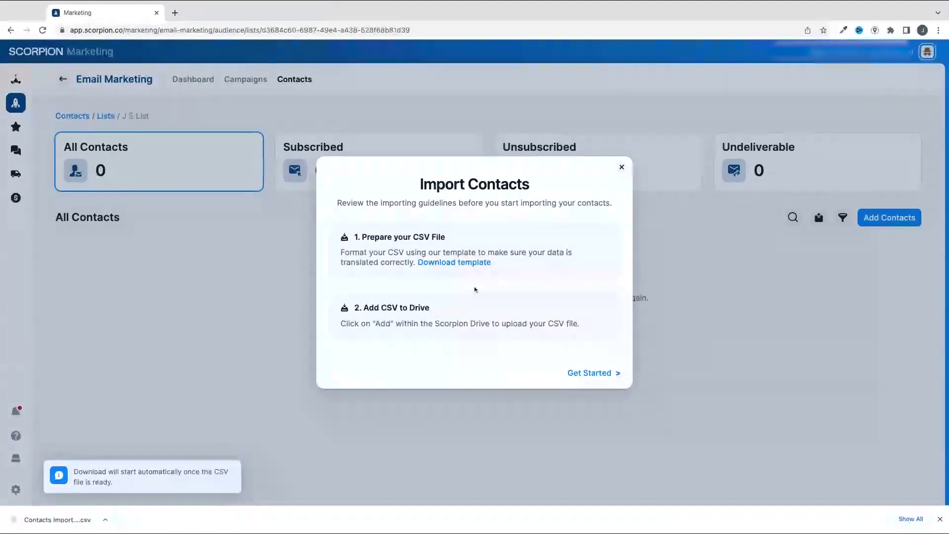
pyautogui.click(593, 373)
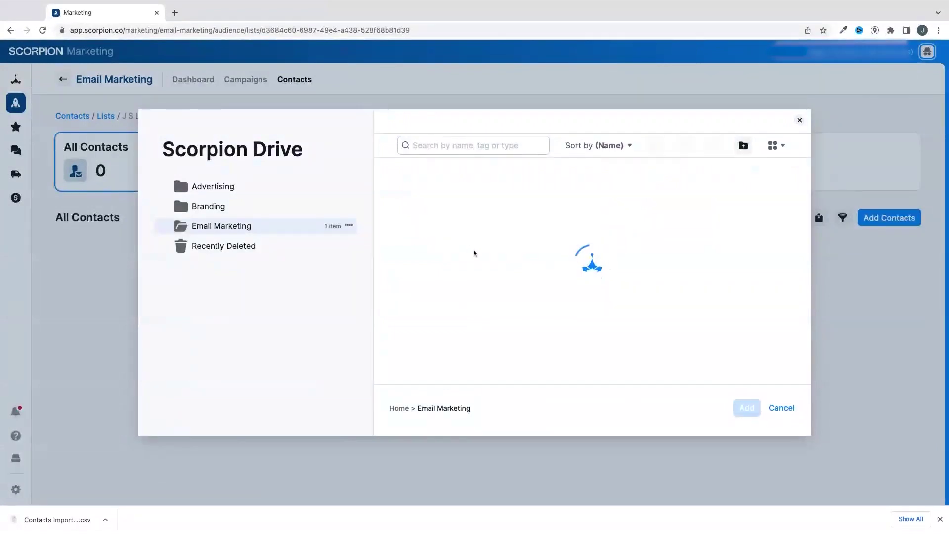
# Step: Import the contacts file from the Email Marketing folder into J S List, confirming email permission
pyautogui.click(430, 217)
pyautogui.click(745, 408)
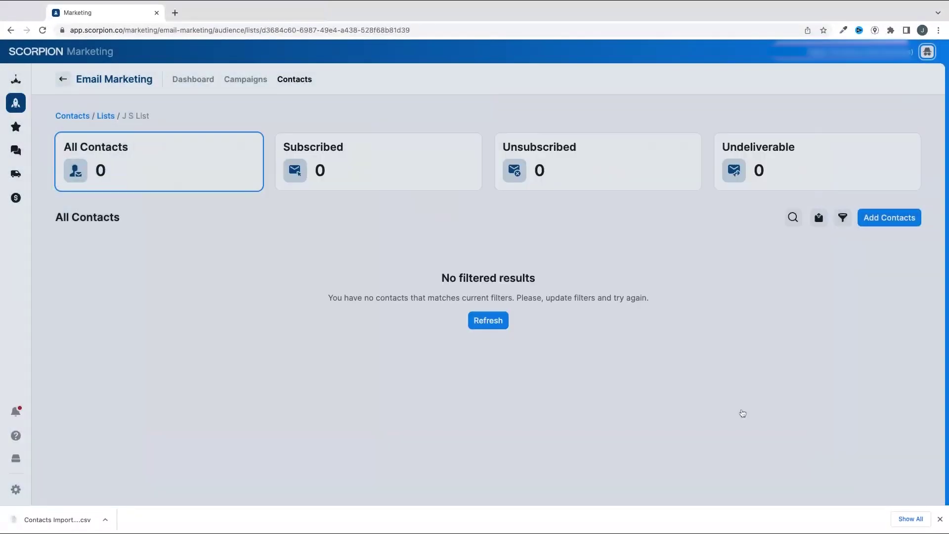
pyautogui.click(489, 311)
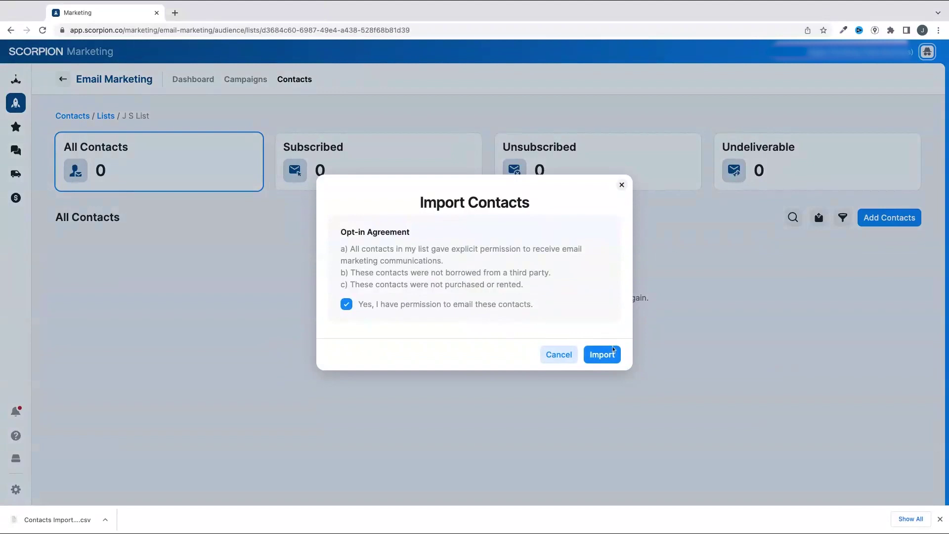
pyautogui.click(611, 360)
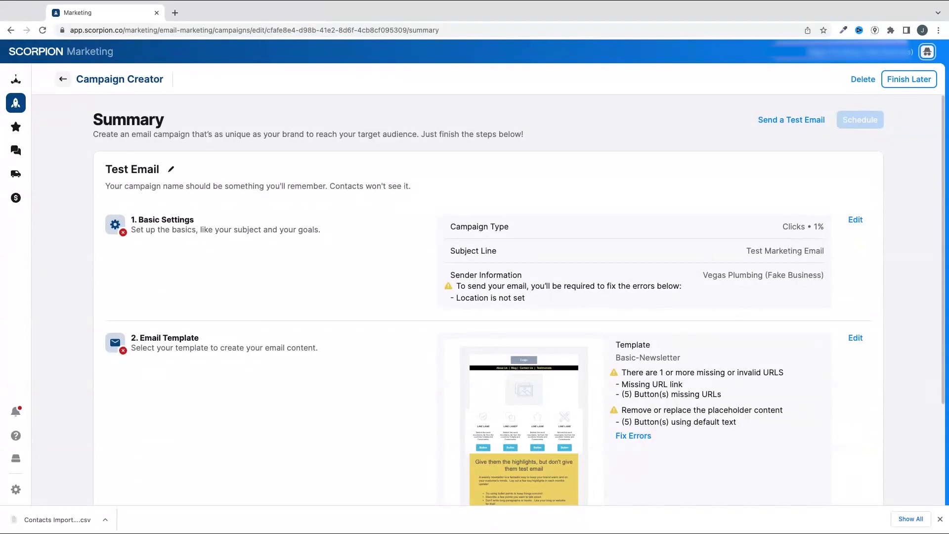
# Step: Open the Help Center's Support request form addressed to App Support
pyautogui.click(110, 131)
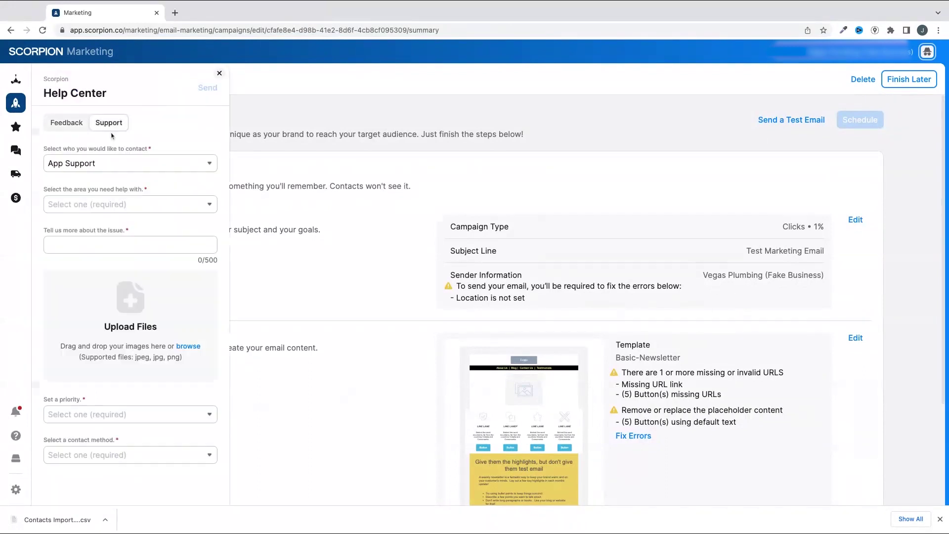